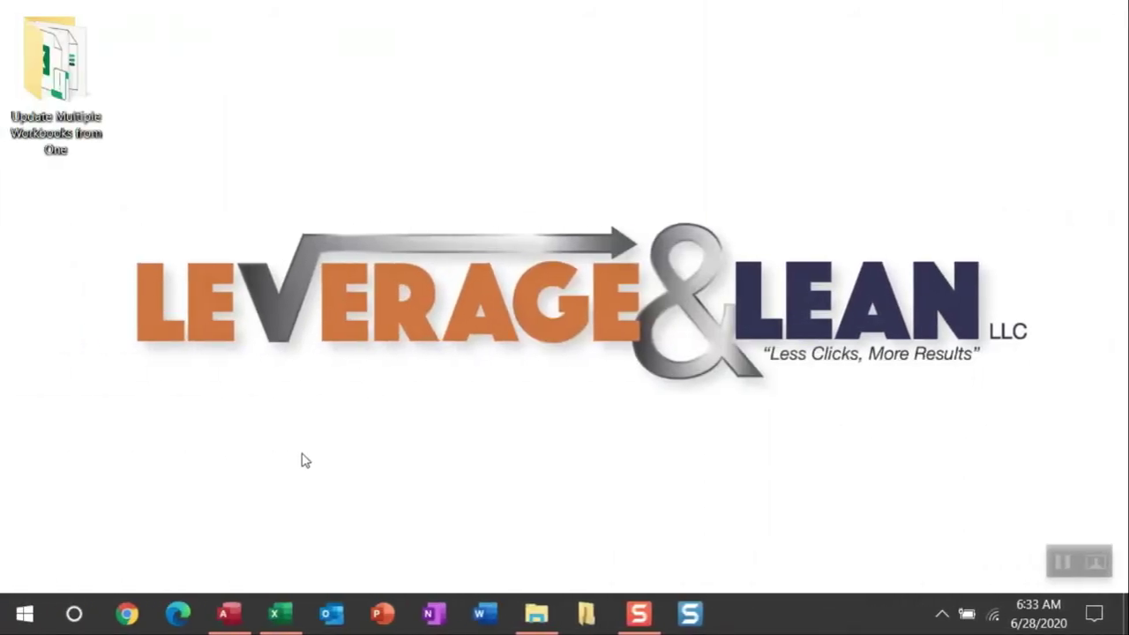
Switch to the Excel macro workbook, show its custom macro command, and look through worksheets Sheet1 to Sheet5.
left_click(280, 613)
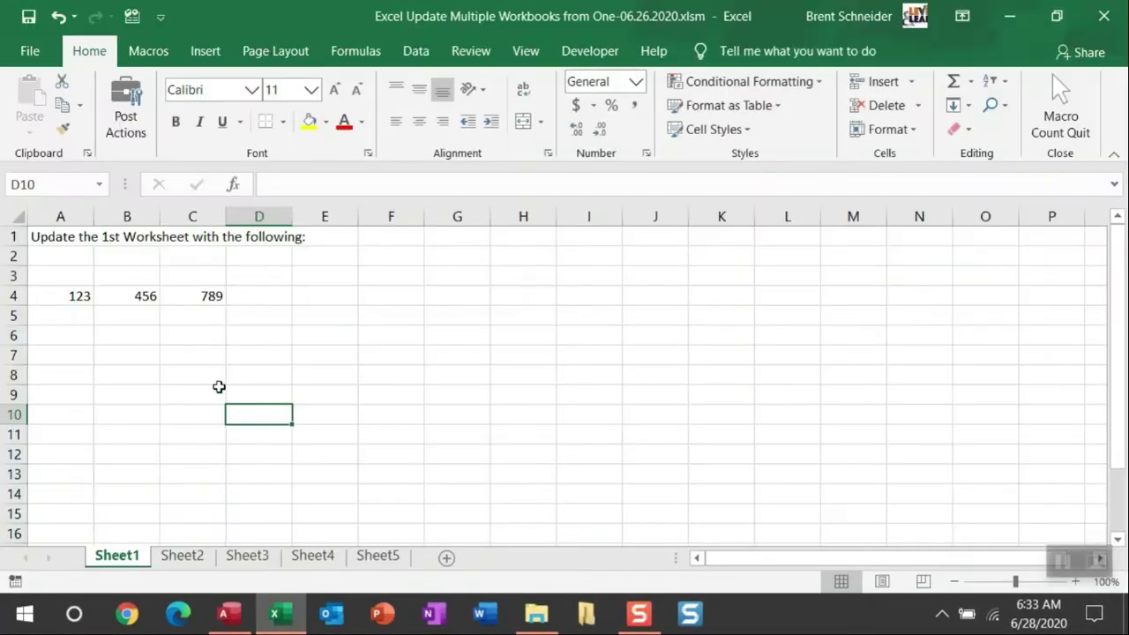
left_click(148, 53)
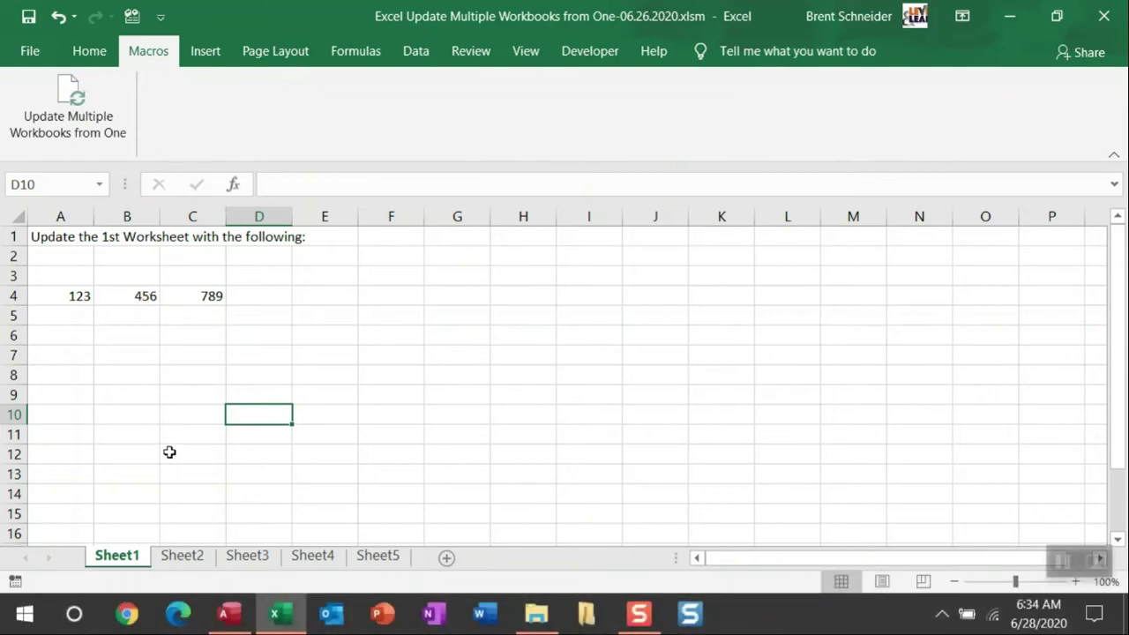
left_click(180, 558)
left_click(274, 556)
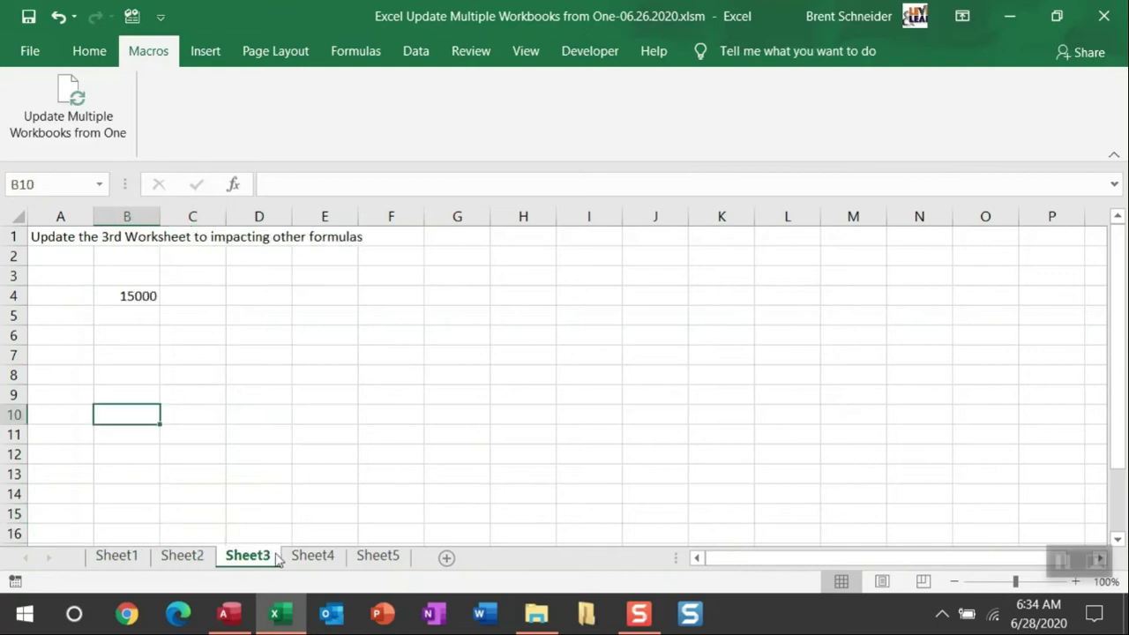
left_click(310, 557)
left_click(367, 559)
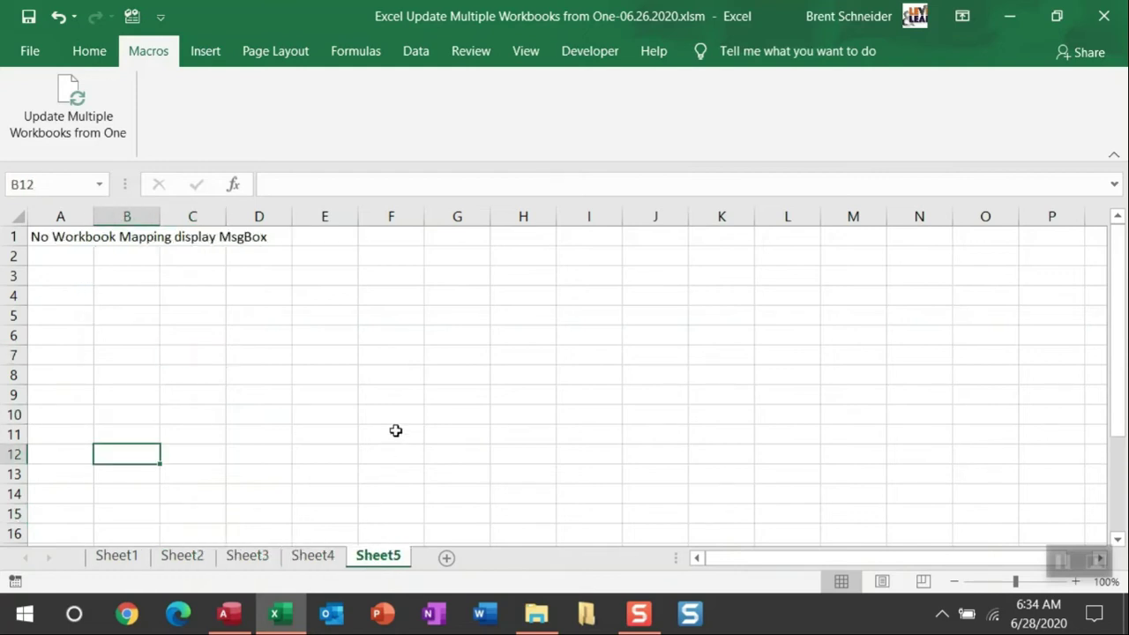
Switch to File Explorer and examine the target files in the Workbooks folder and Sheet4.xlsx in its parent folder.
left_click(536, 614)
double_click(831, 138)
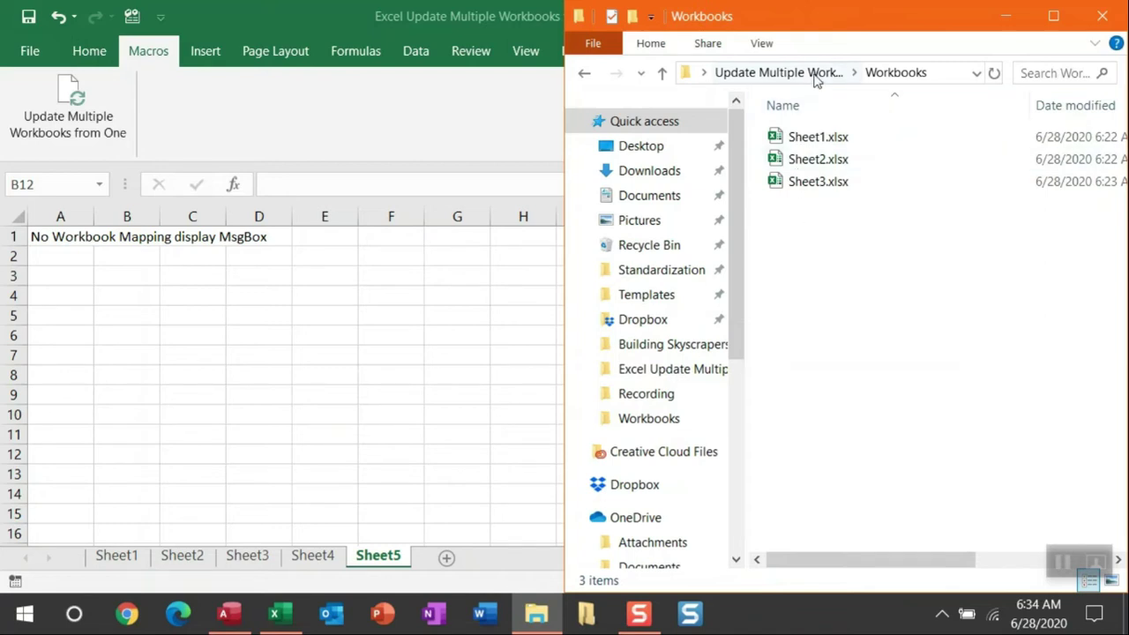
left_click(779, 72)
left_click(885, 261)
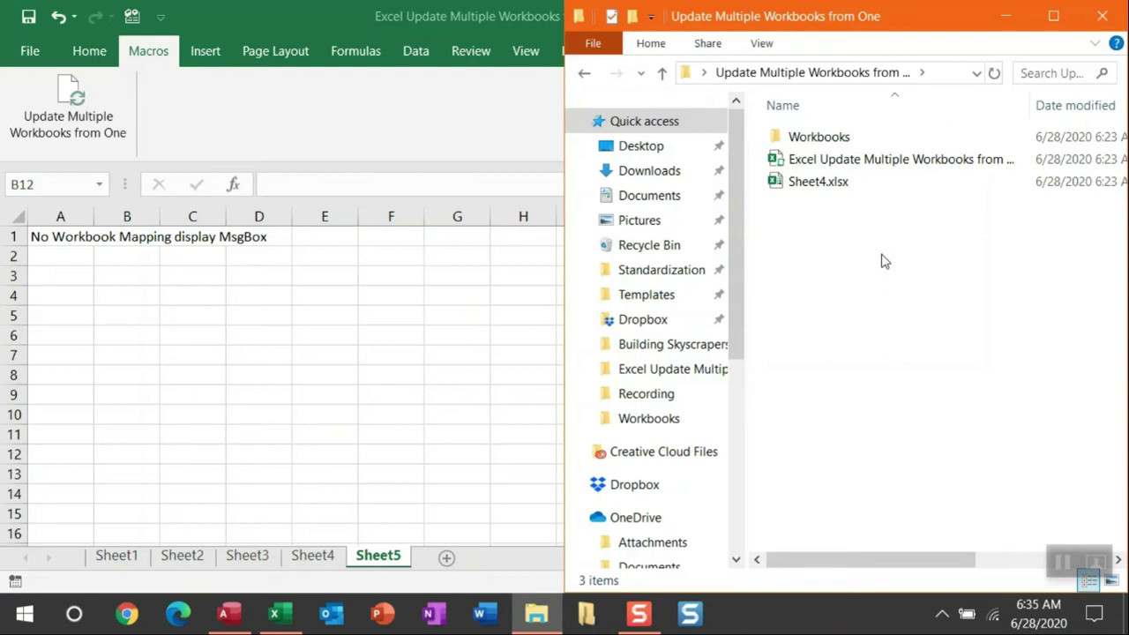
left_click(877, 192)
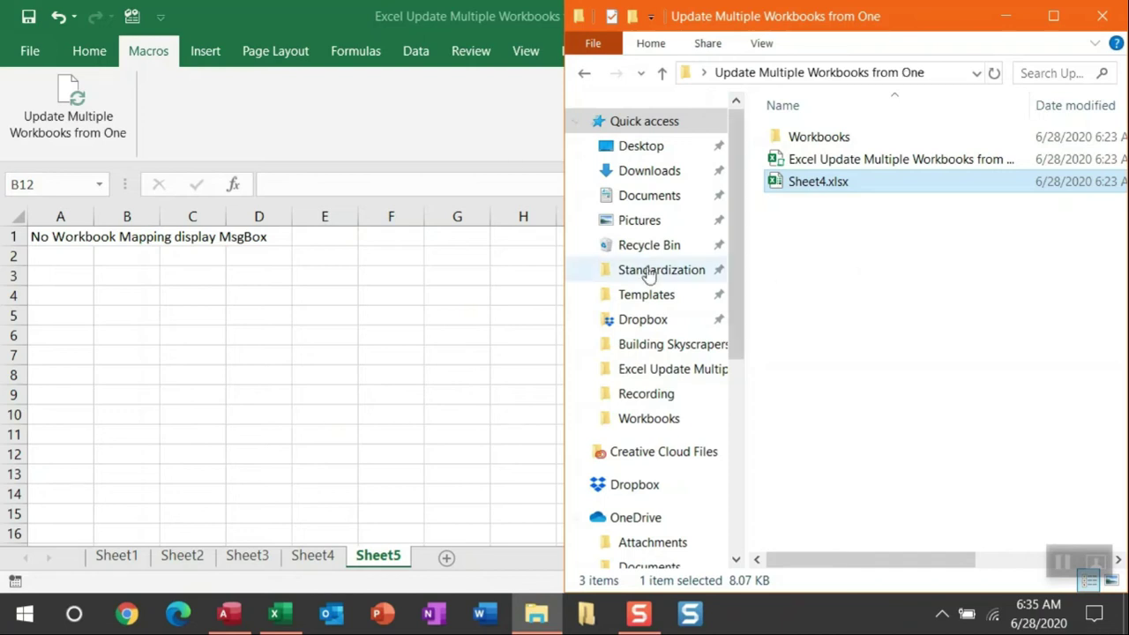
Return to the Excel macro workbook and review the source data on Sheet2 and Sheet3 from cell A1, finishing on Sheet1.
key("alt+Tab")
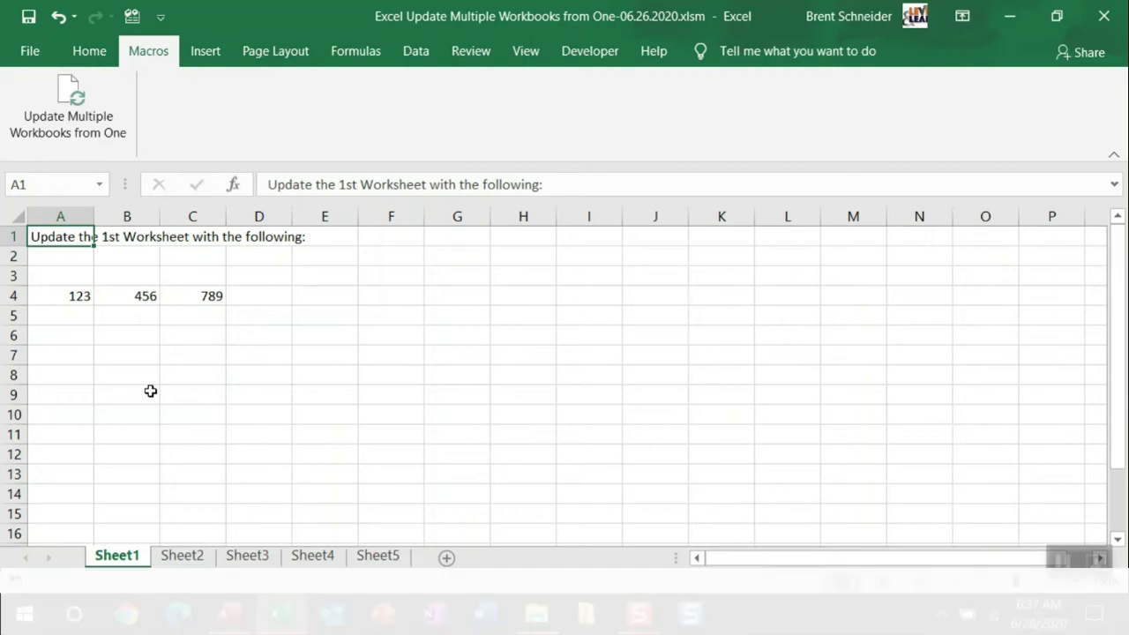
left_click(181, 555)
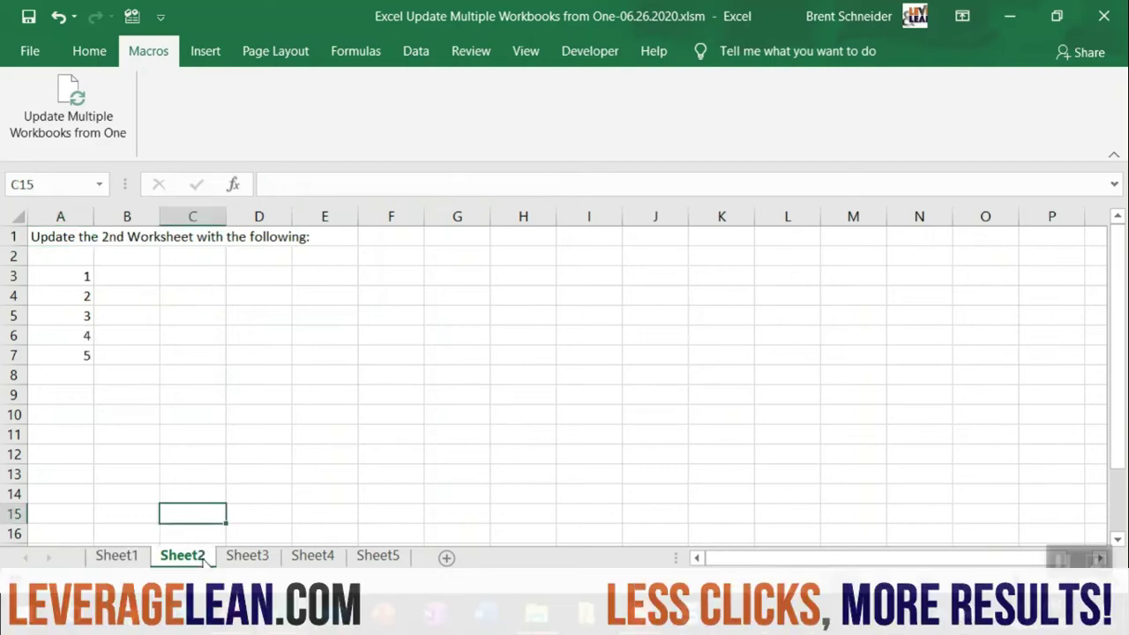
left_click(71, 238)
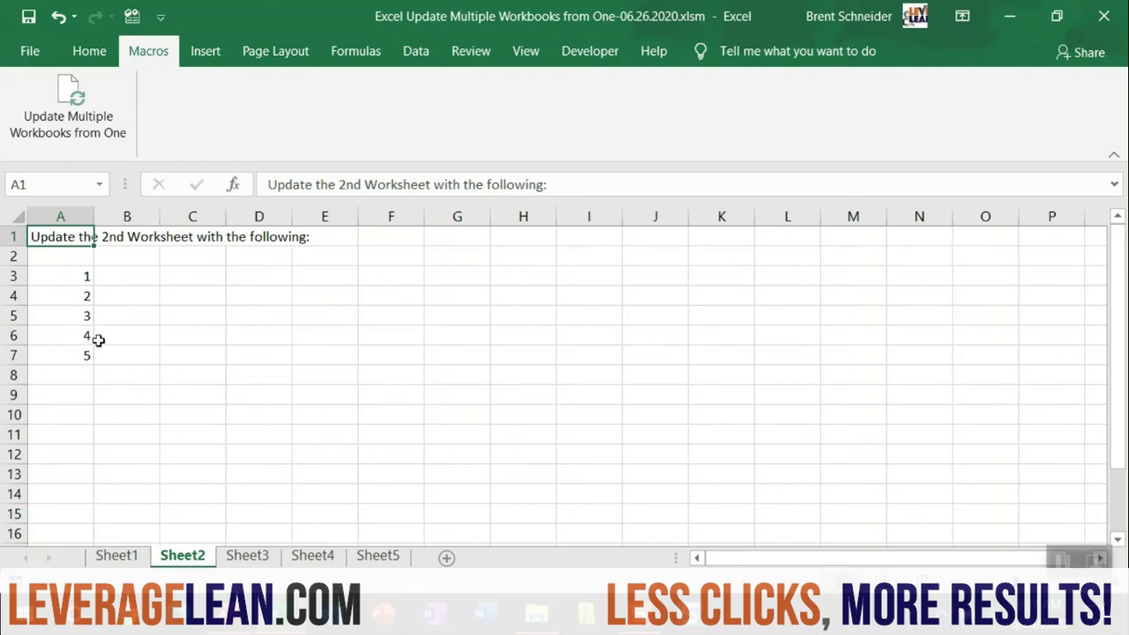
left_click(249, 557)
left_click(50, 237)
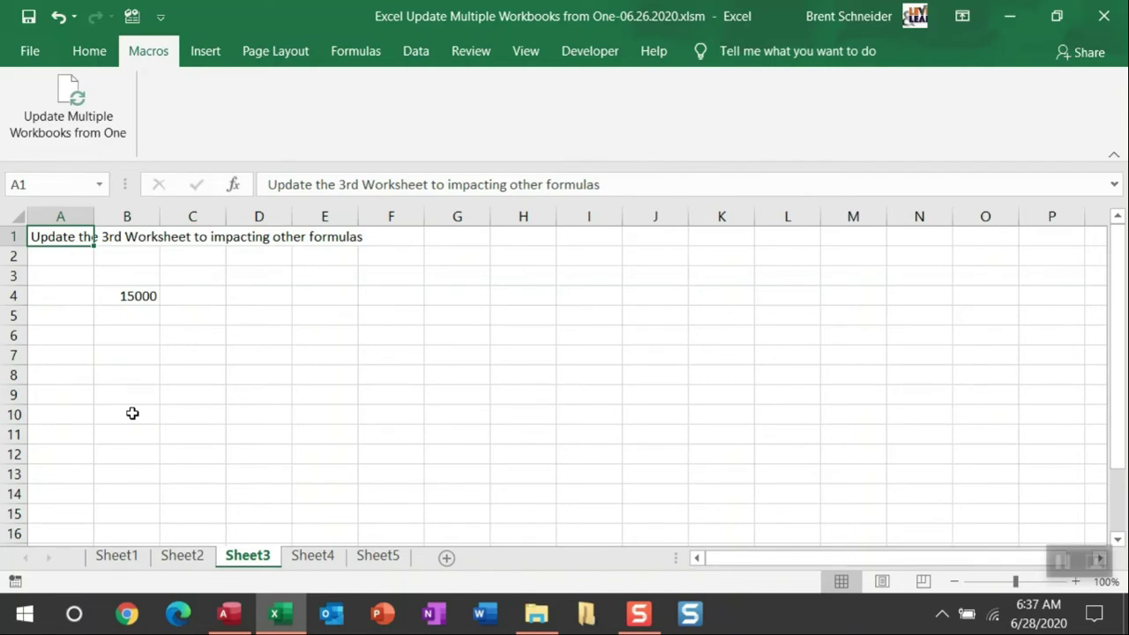
left_click(133, 556)
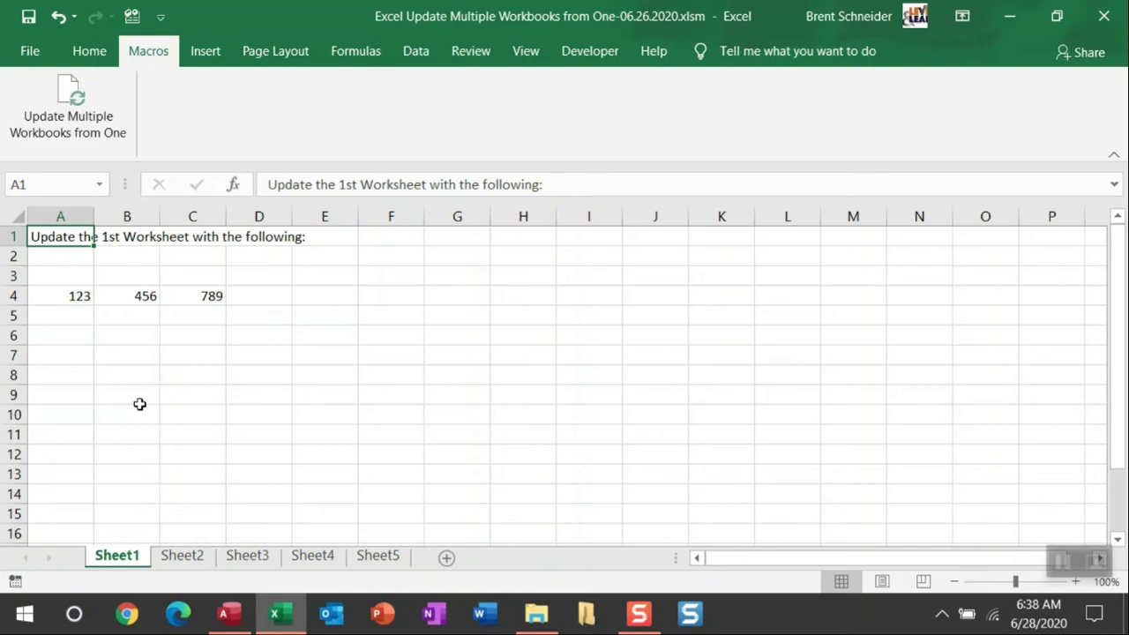
Run the Update Multiple Workbooks from One macro and acknowledge its messages.
left_click(93, 132)
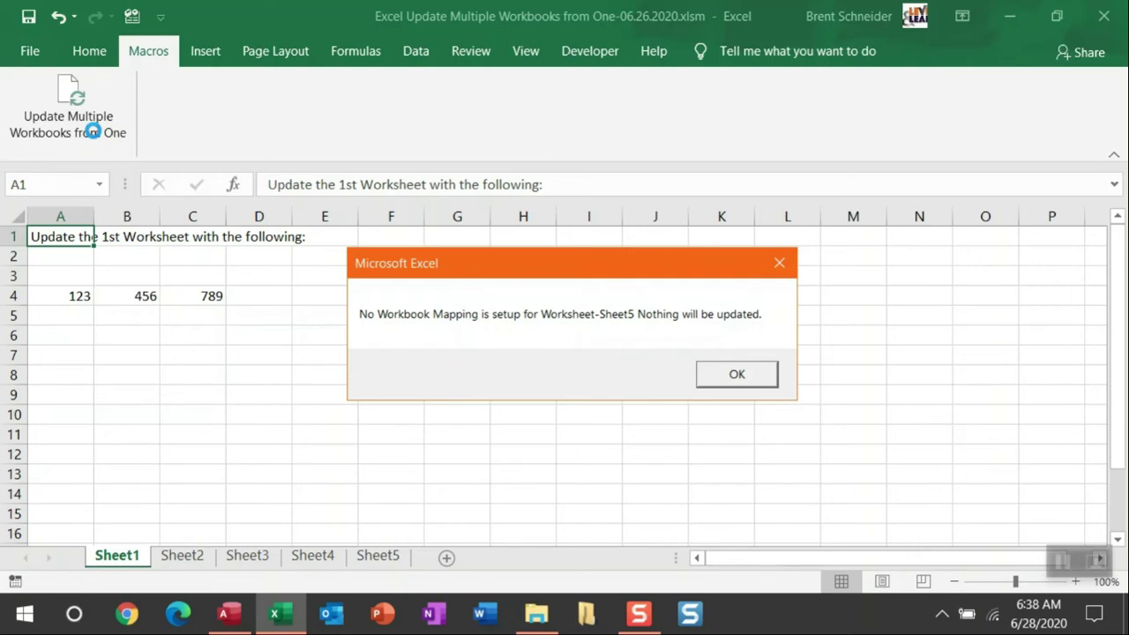
left_click(718, 378)
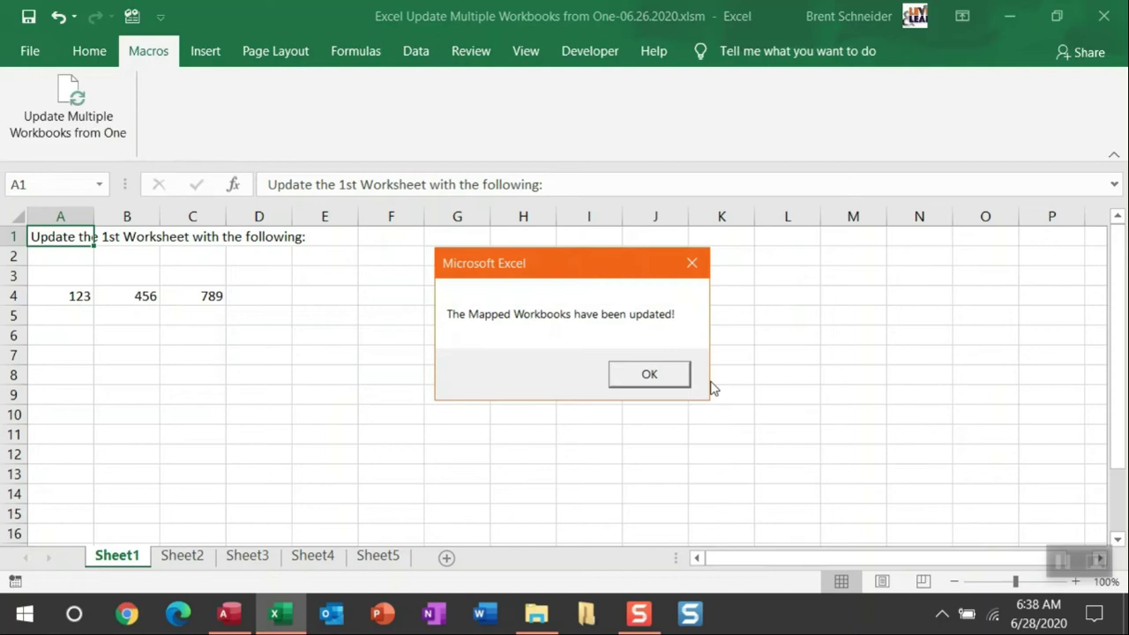
left_click(651, 378)
Switch to File Explorer and open Sheet1.xlsx, Sheet2.xlsx and Sheet3.xlsx together from the Workbooks folder.
left_click(536, 613)
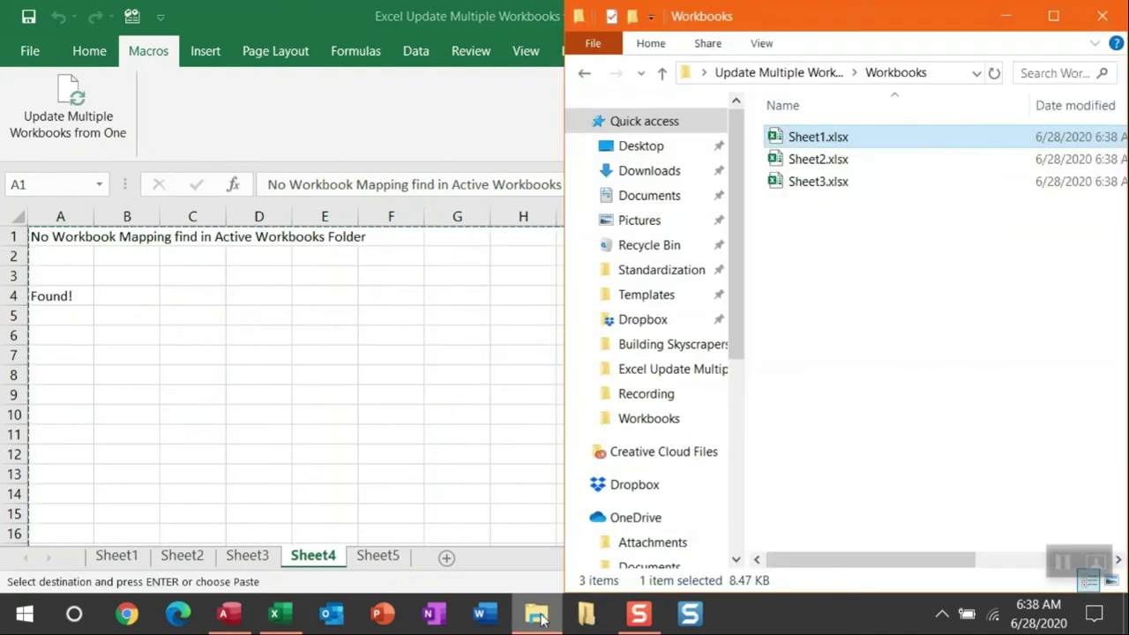
left_click_drag(842, 222, 820, 129)
right_click(822, 139)
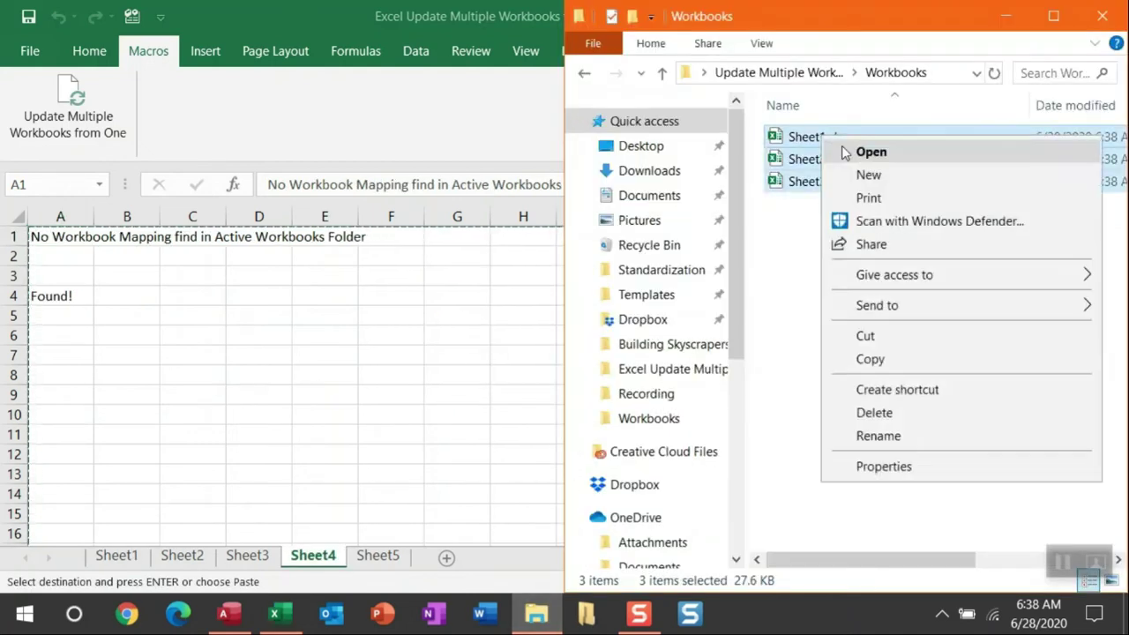
left_click(882, 152)
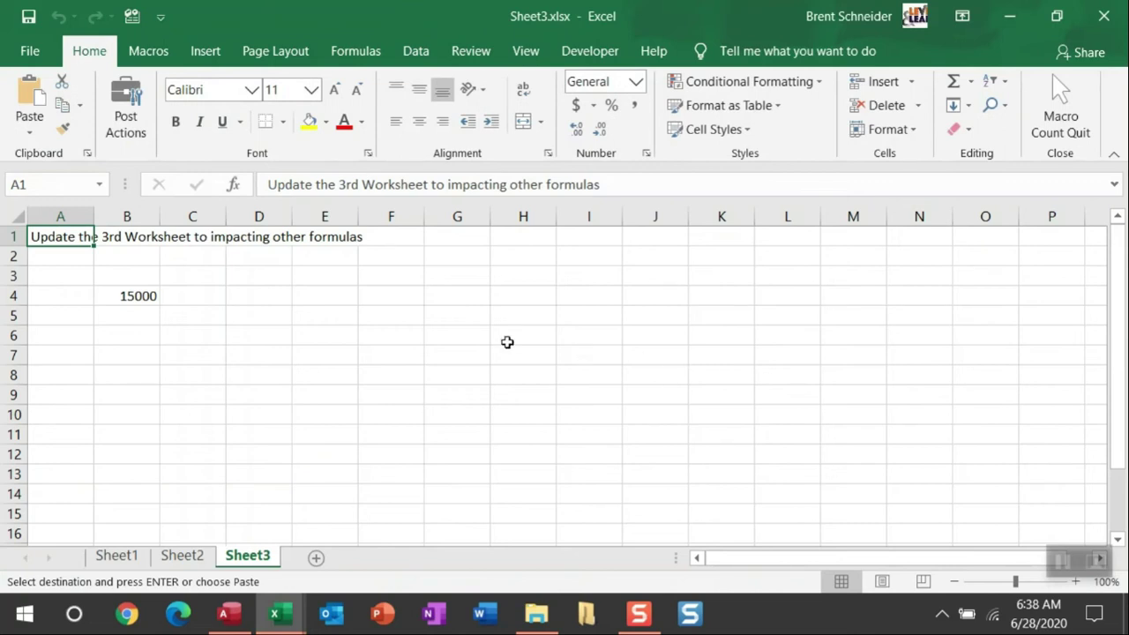
In Sheet3.xlsx, check the updated value in Sheet3 cell B4 and the formulas depending on it in Sheet2 A1 and Sheet1 B6.
left_click(144, 299)
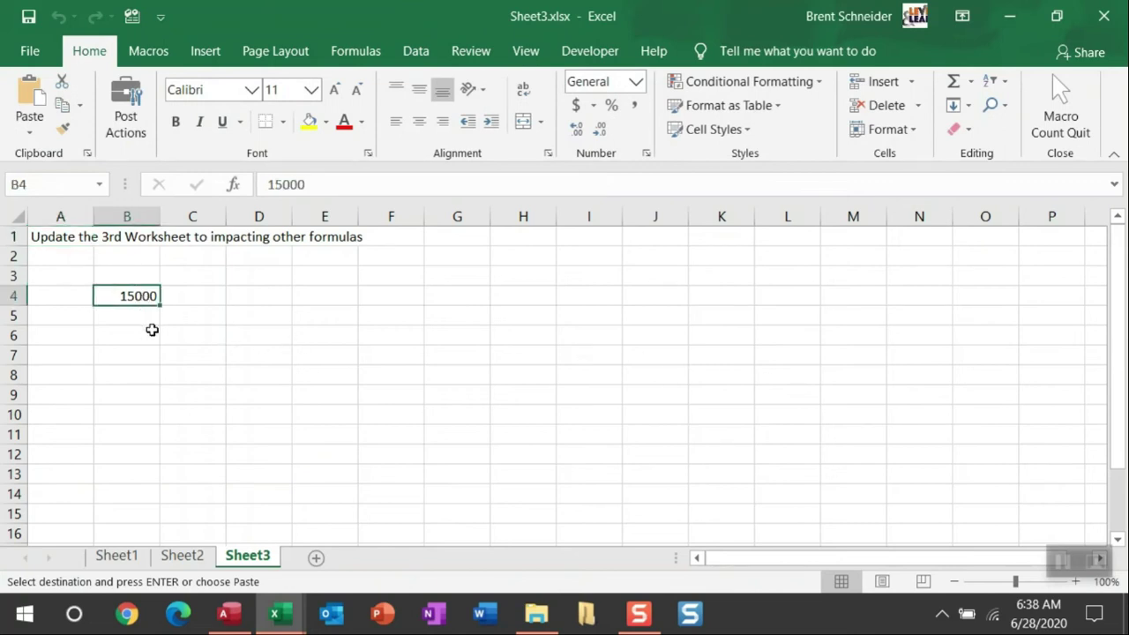
left_click(181, 559)
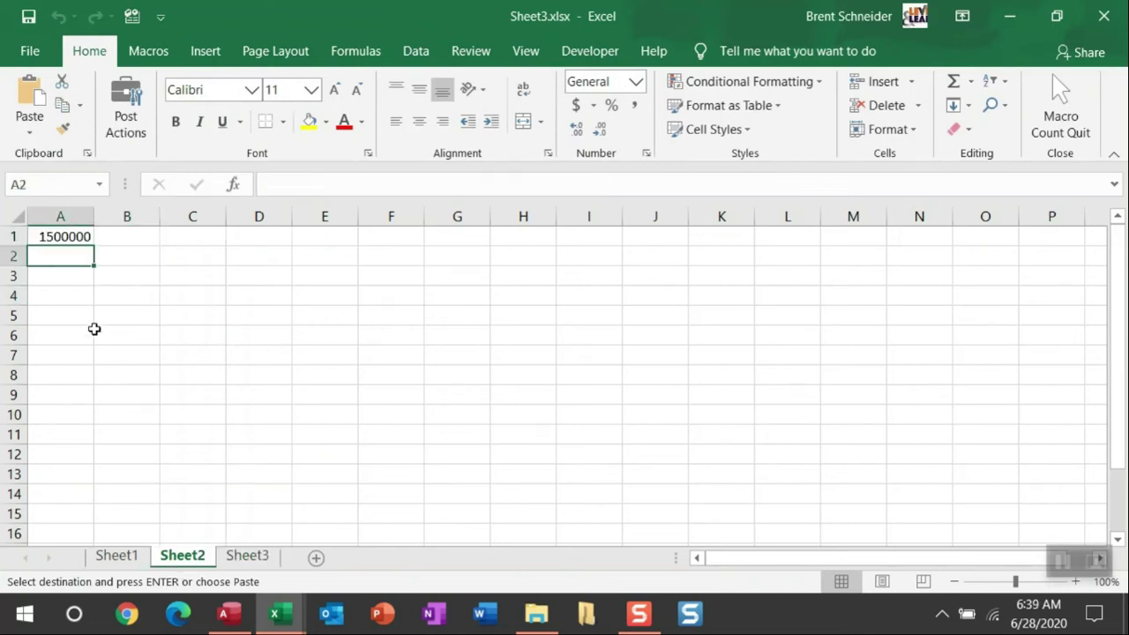
left_click(65, 236)
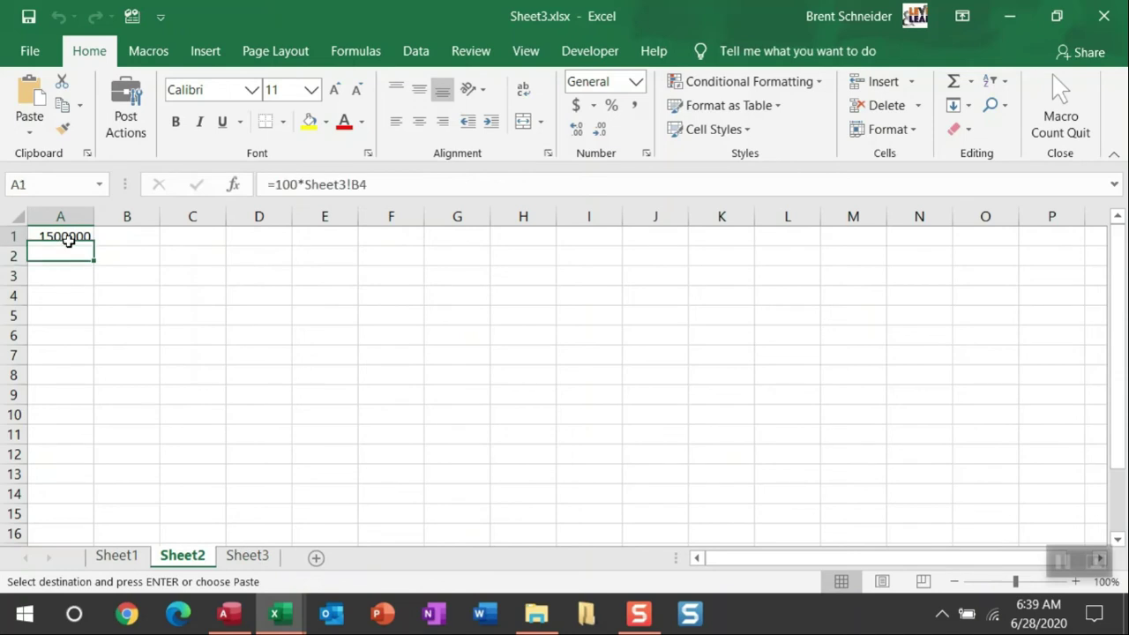
left_click(133, 558)
left_click(122, 336)
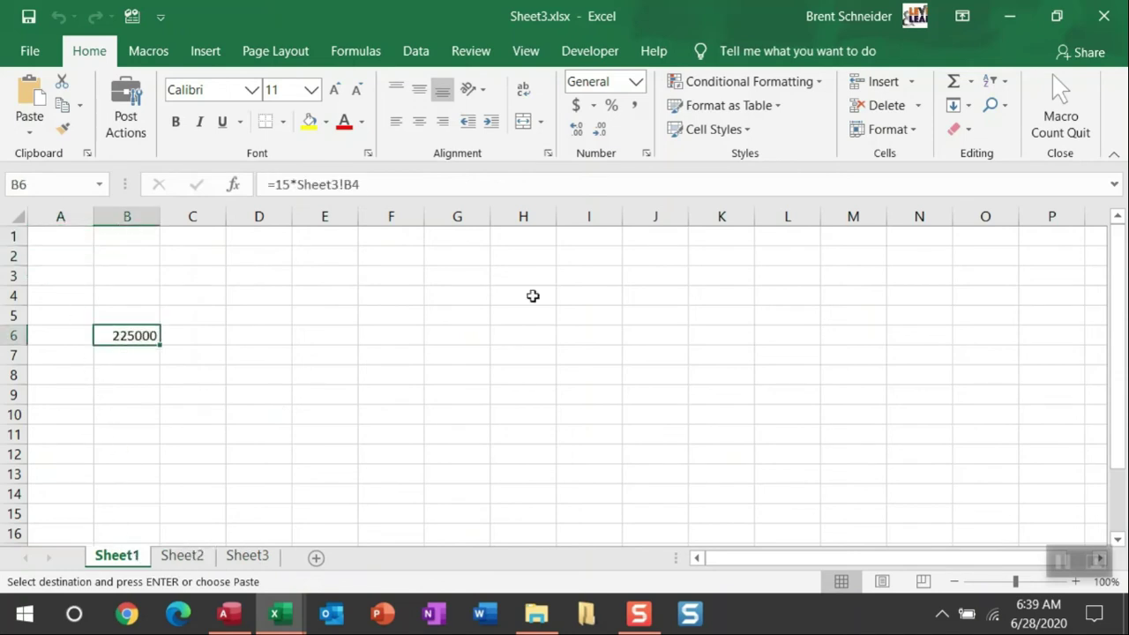
left_click(167, 558)
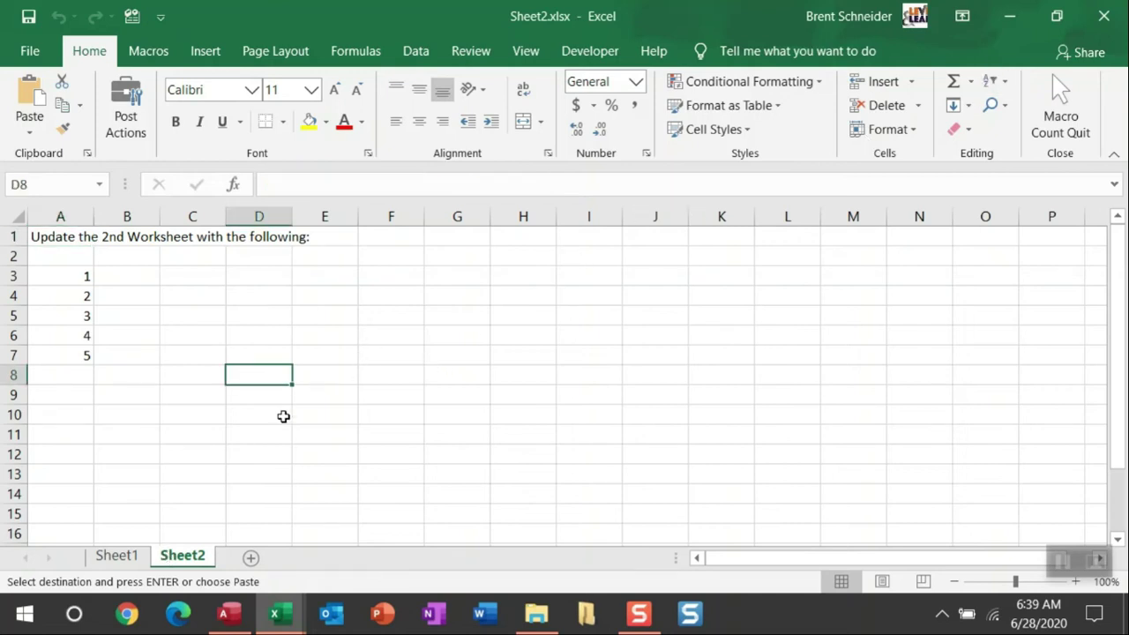
Check the updated worksheets in Sheet2.xlsx and Sheet1.xlsx, closing each workbook after its review.
left_click(119, 558)
left_click(184, 557)
left_click(1094, 18)
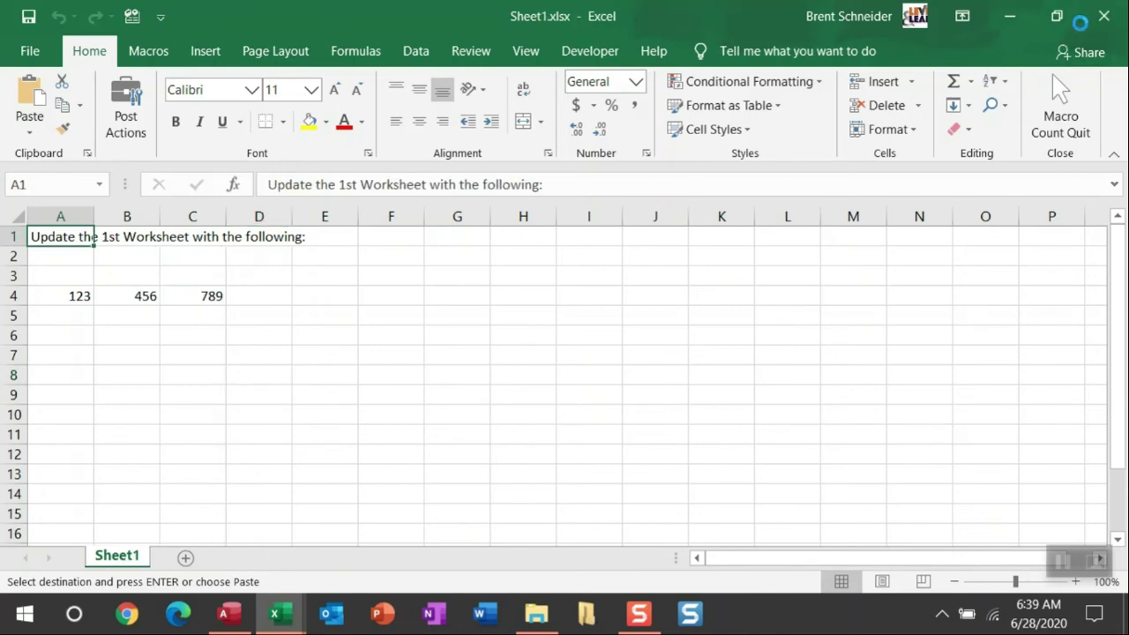
left_click(337, 440)
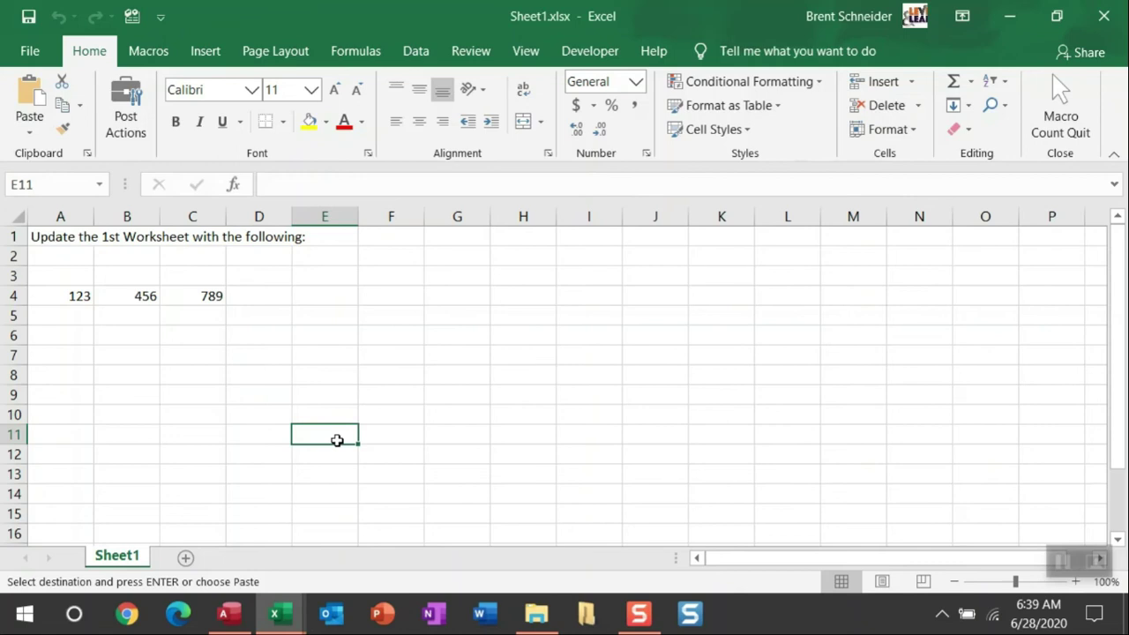
left_click(1098, 16)
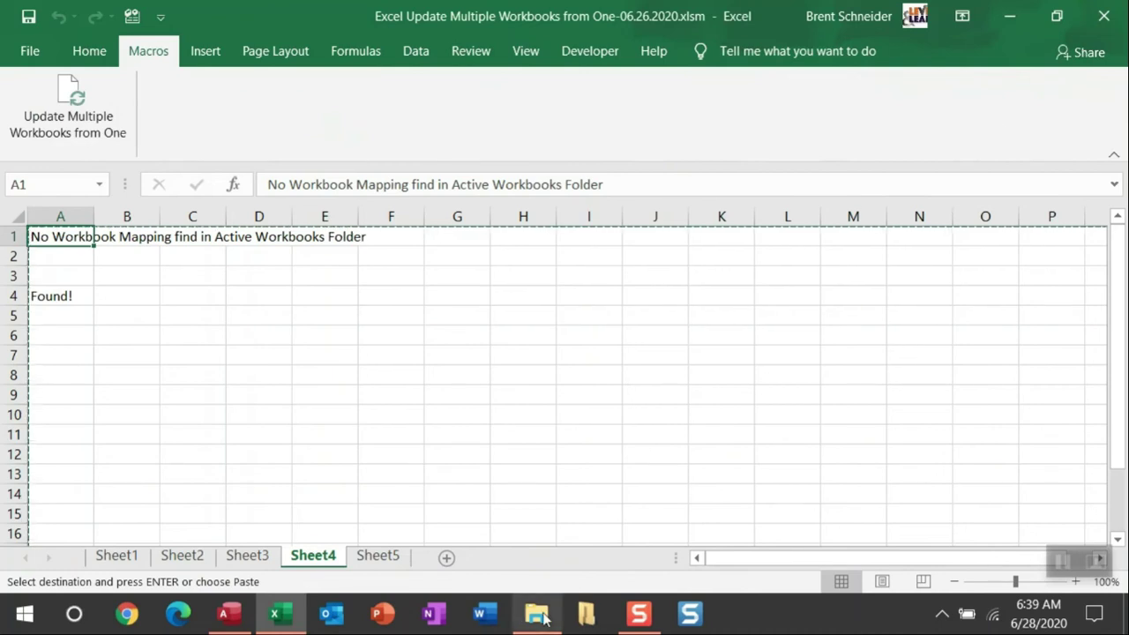
Open Sheet4.xlsx from the Update Multiple Workbooks from One folder to check its update, and return to the macro workbook.
left_click(544, 617)
left_click(796, 73)
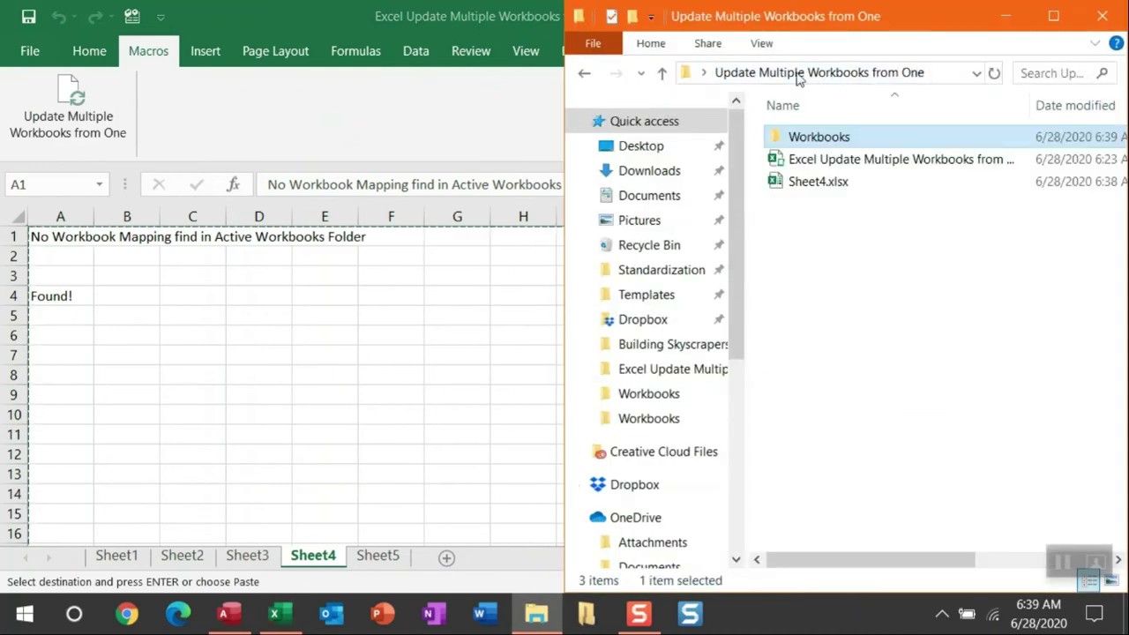
double_click(865, 183)
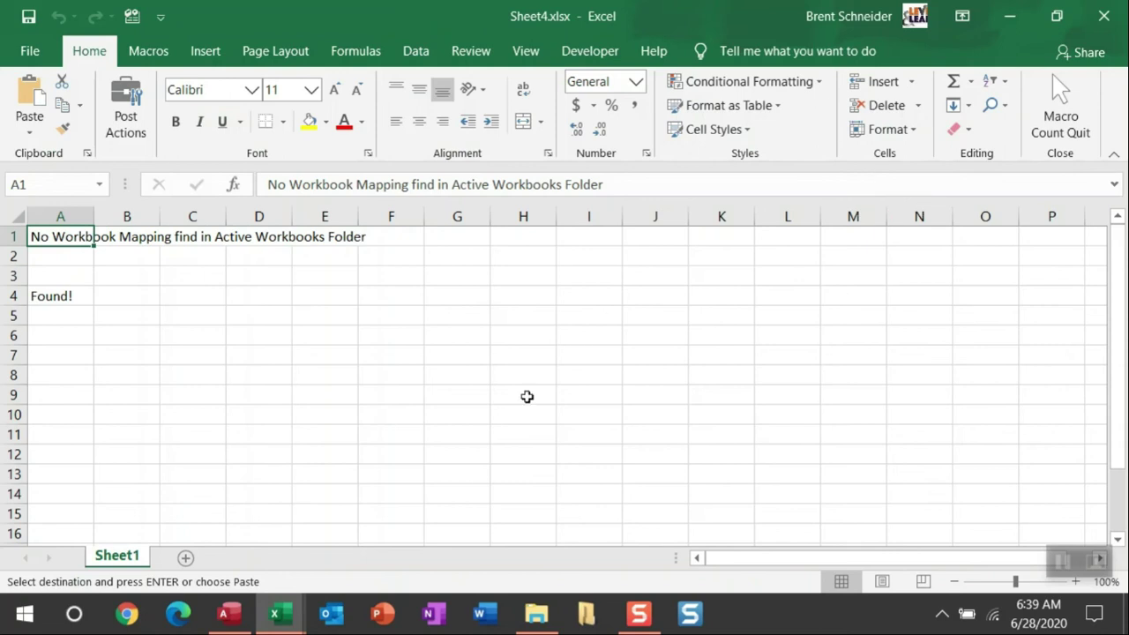
left_click(280, 609)
left_click(242, 540)
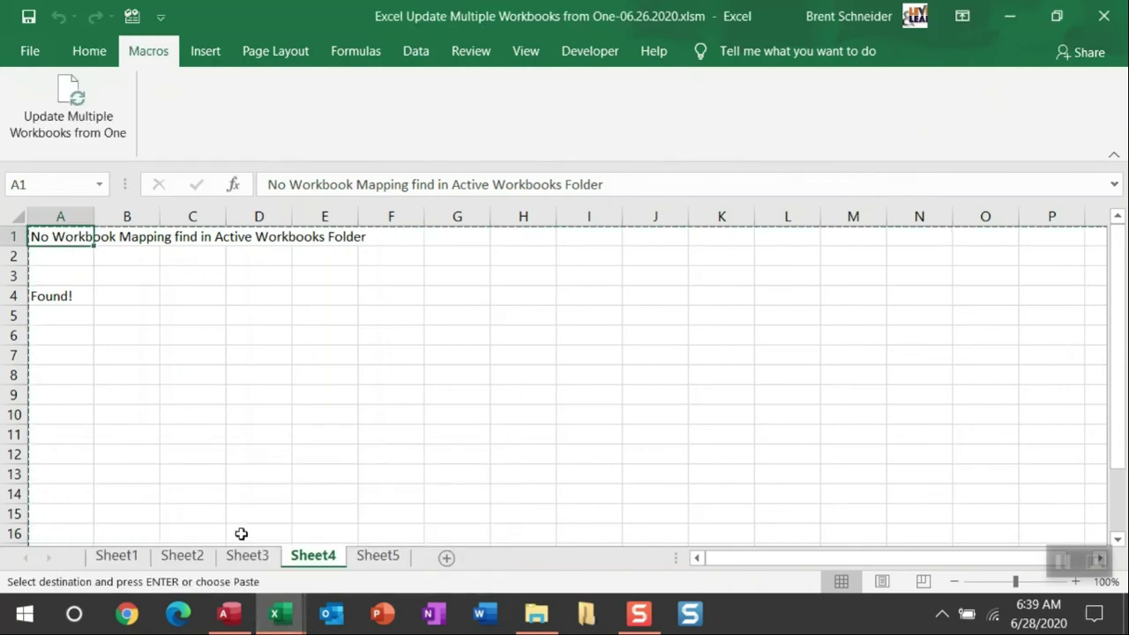